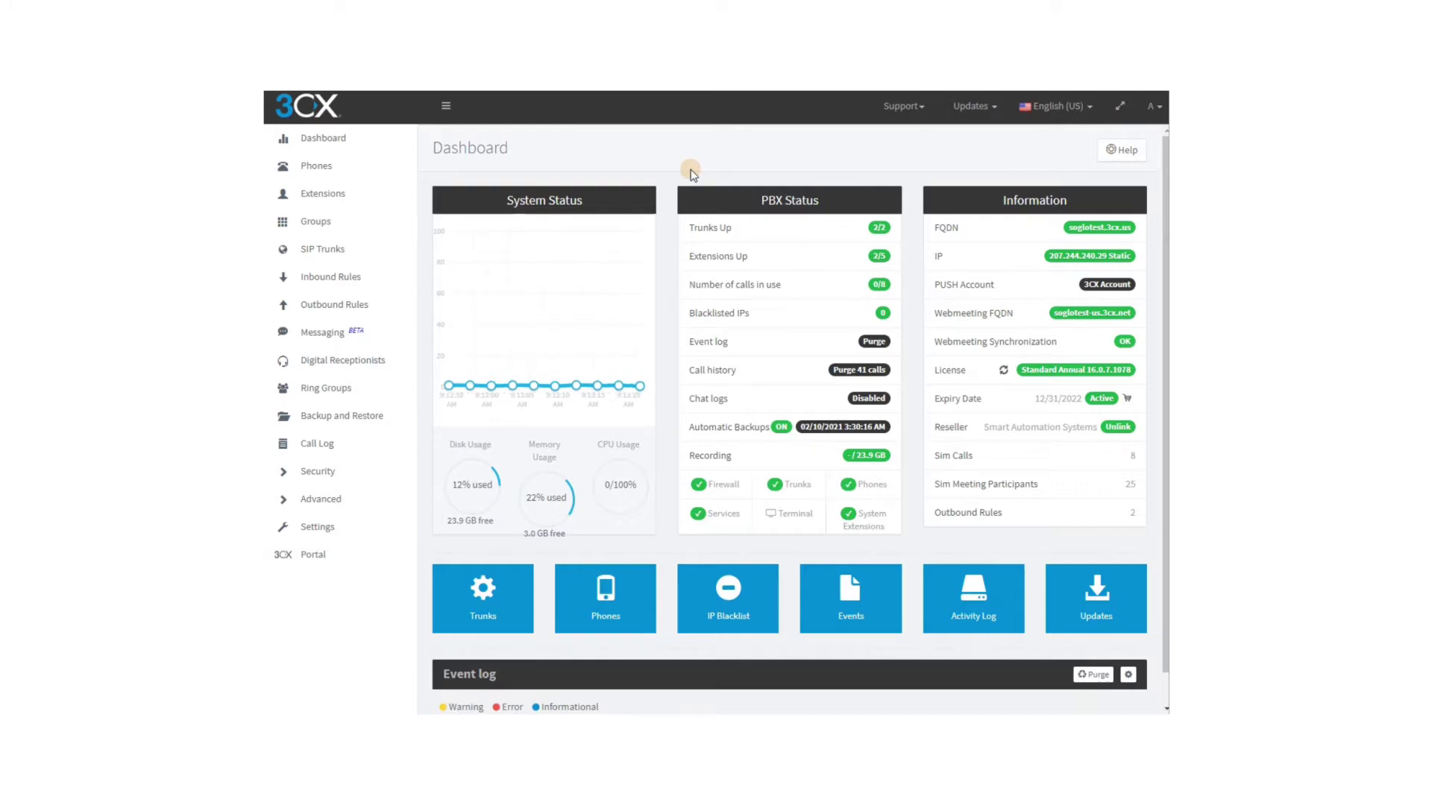
Open the voicemail settings of extension 100 and enable voicemail for it.
click(334, 196)
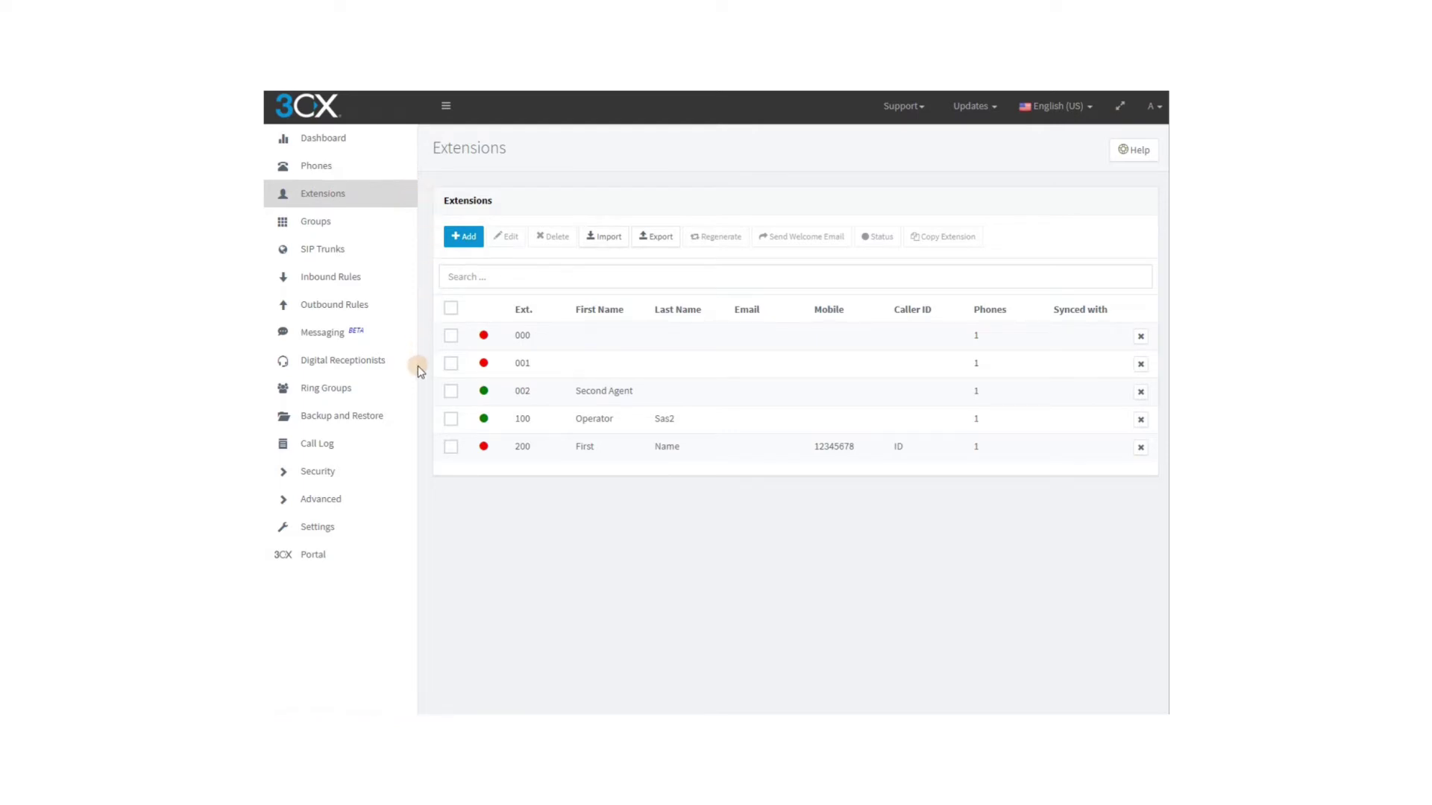
double_click(520, 421)
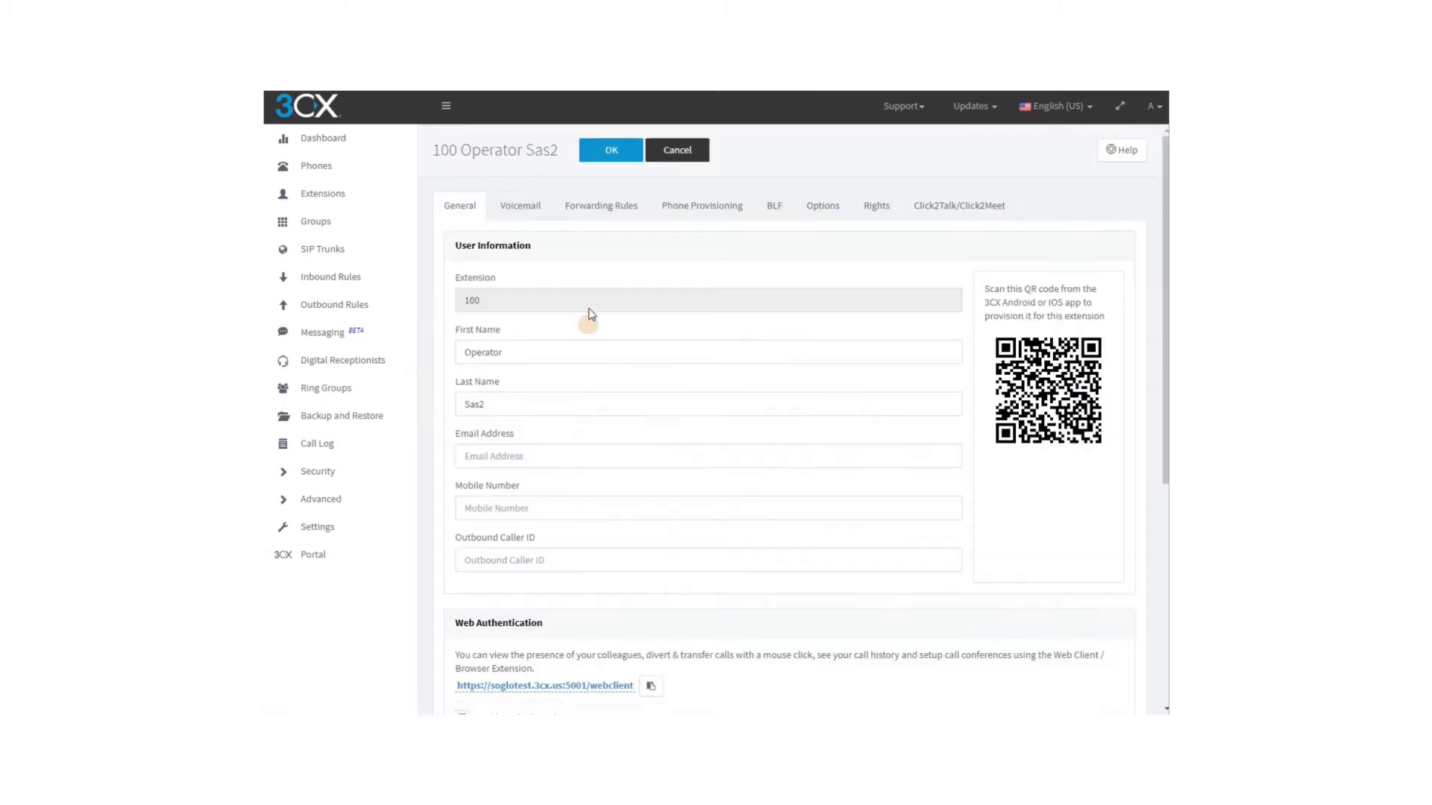
click(535, 210)
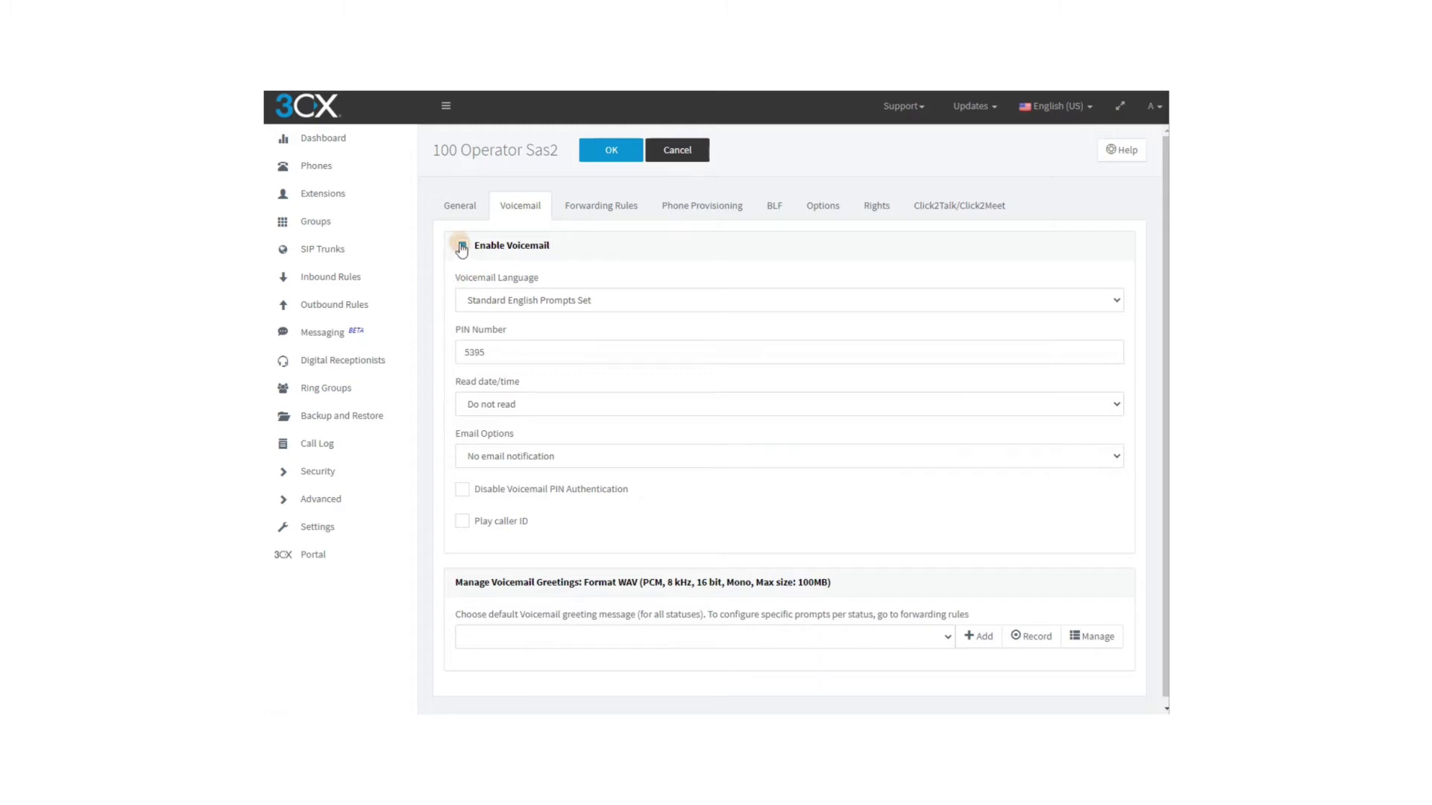
click(463, 246)
drag(487, 351, 465, 350)
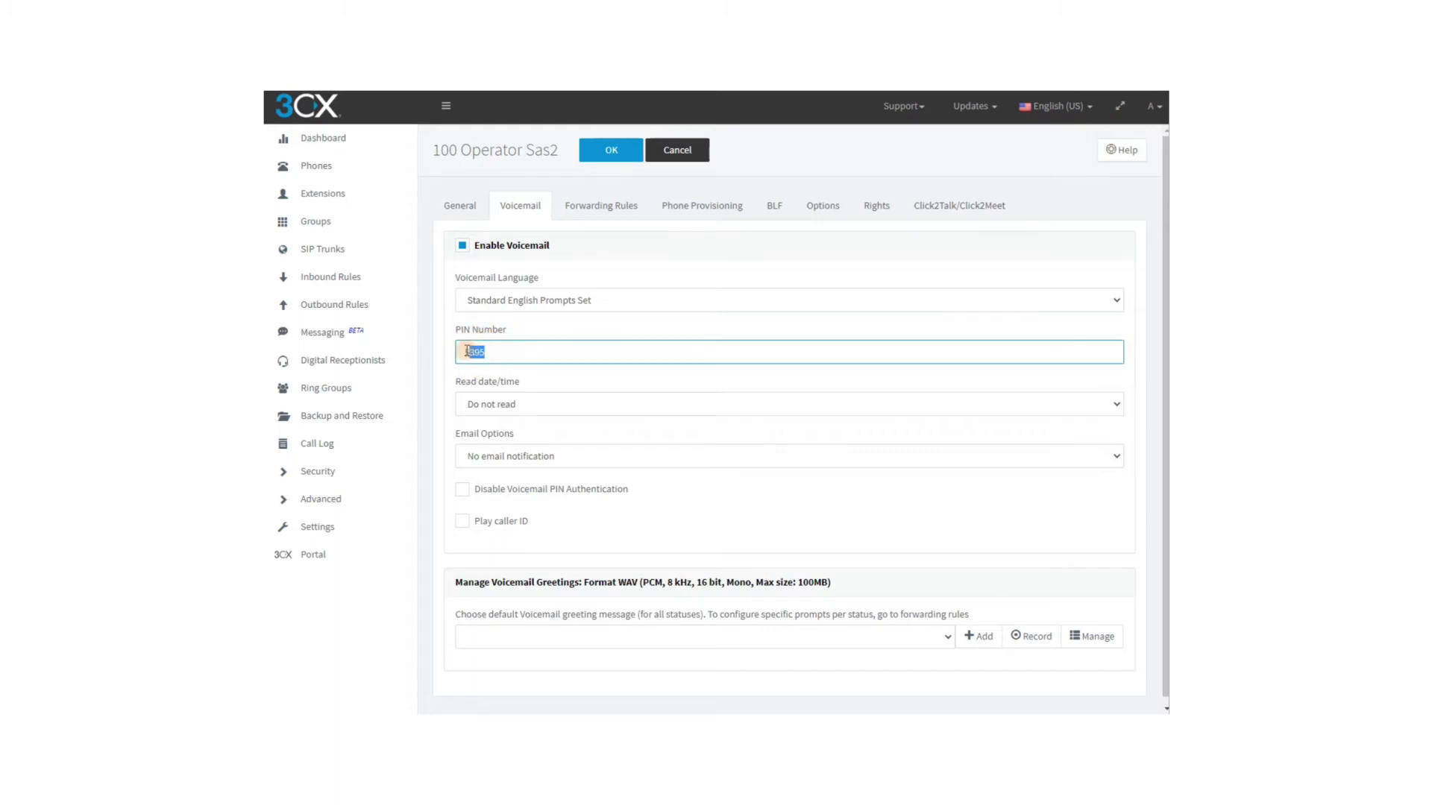
click(542, 328)
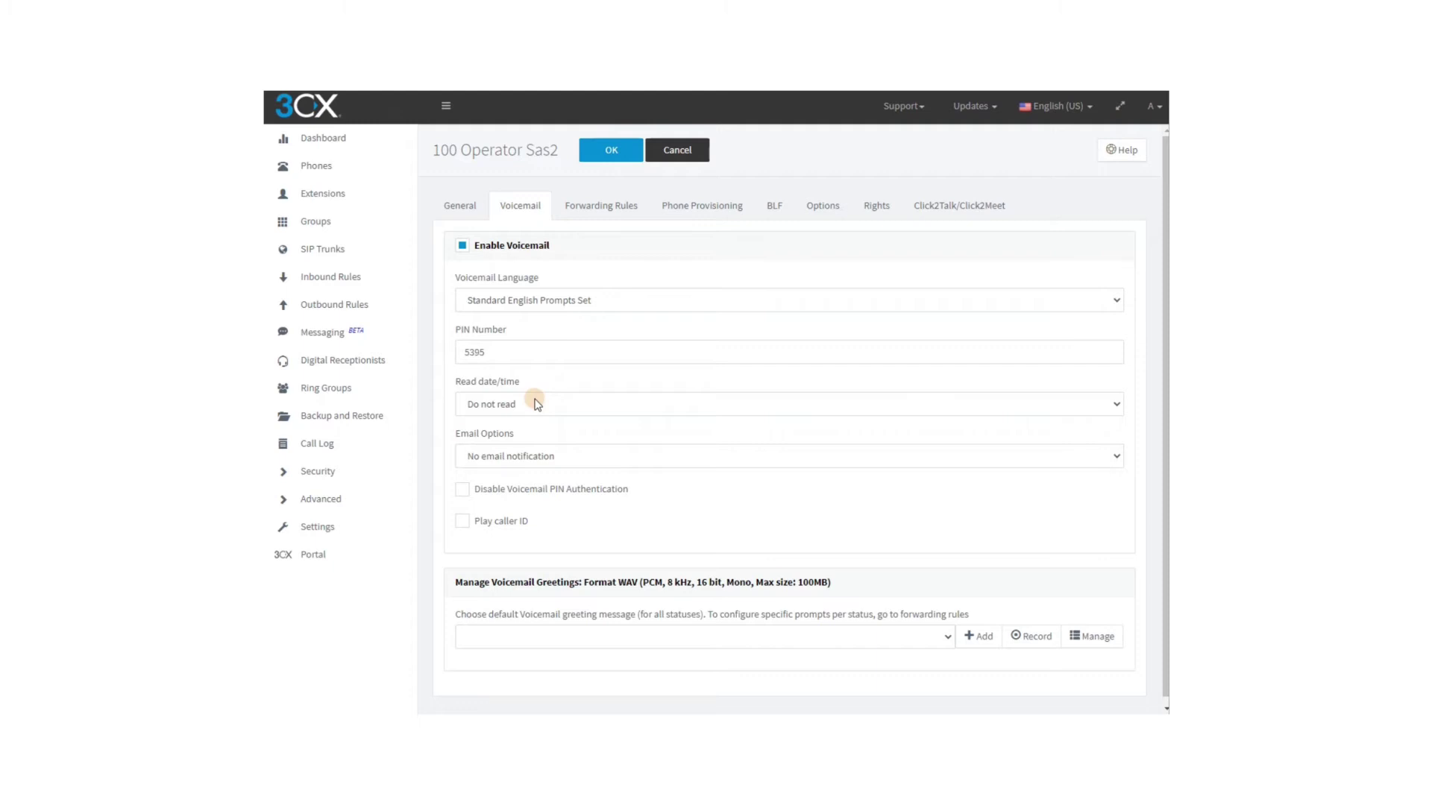
Set the voicemail date/time reading to AM/PM format and the email option to No email notification.
click(536, 403)
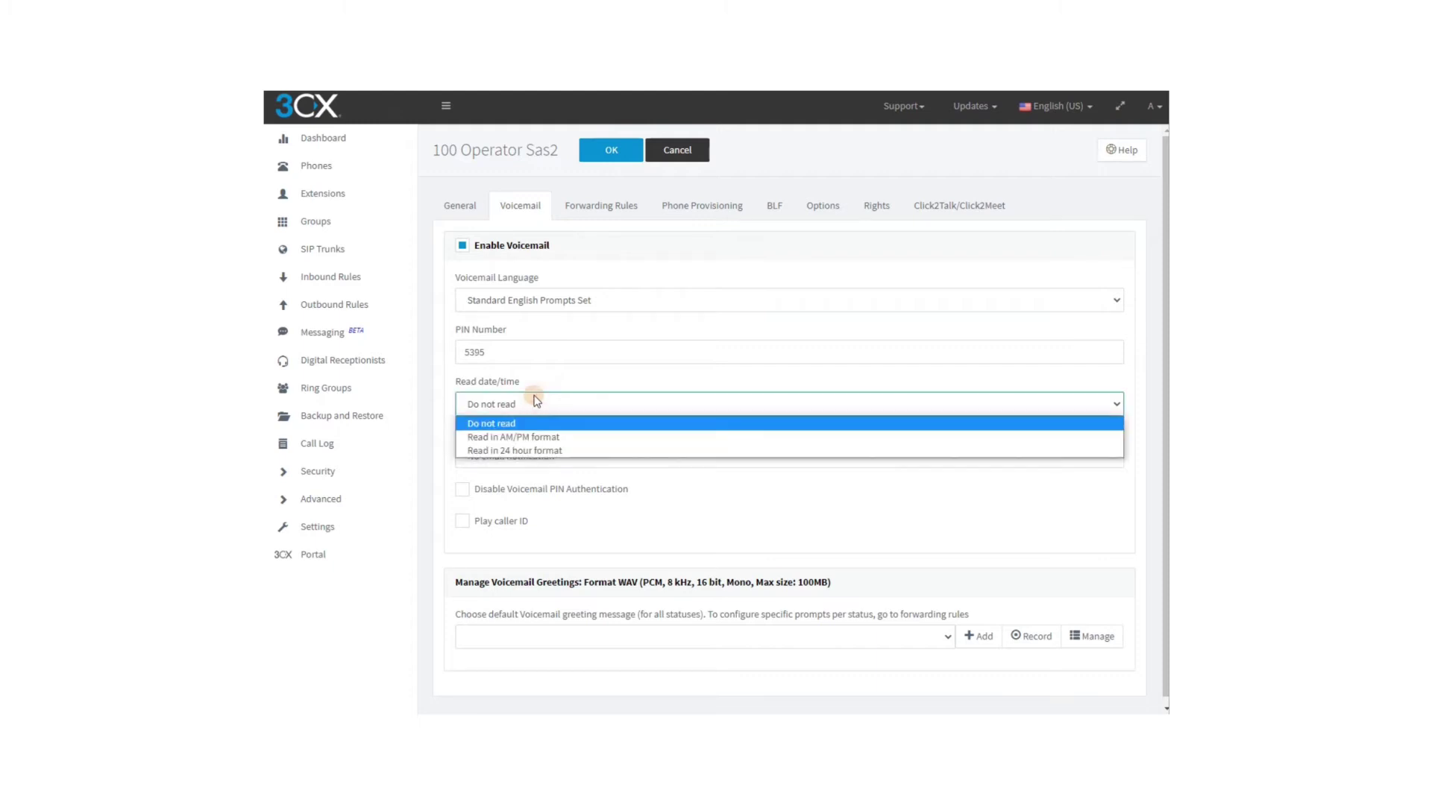
click(512, 437)
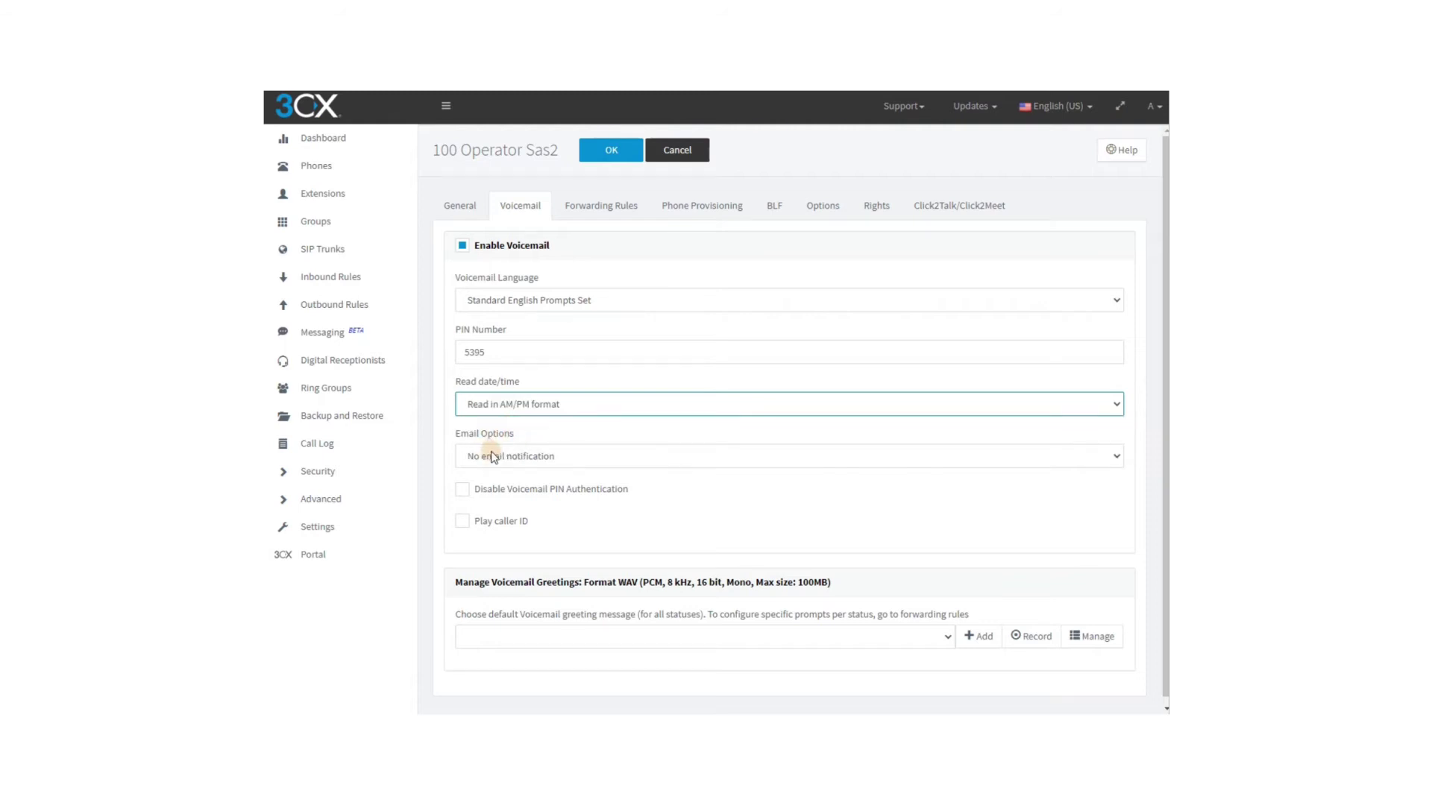
click(513, 457)
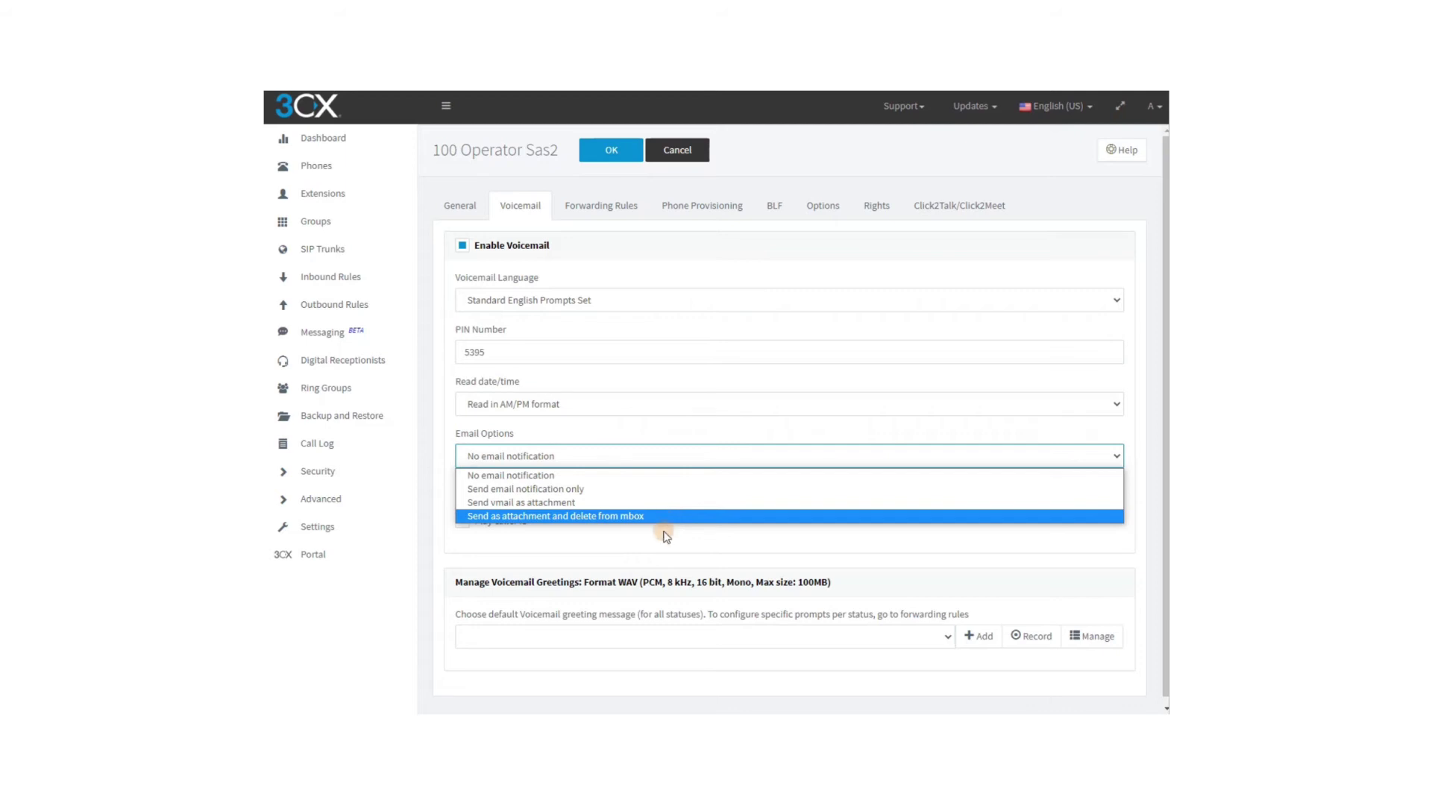
click(601, 475)
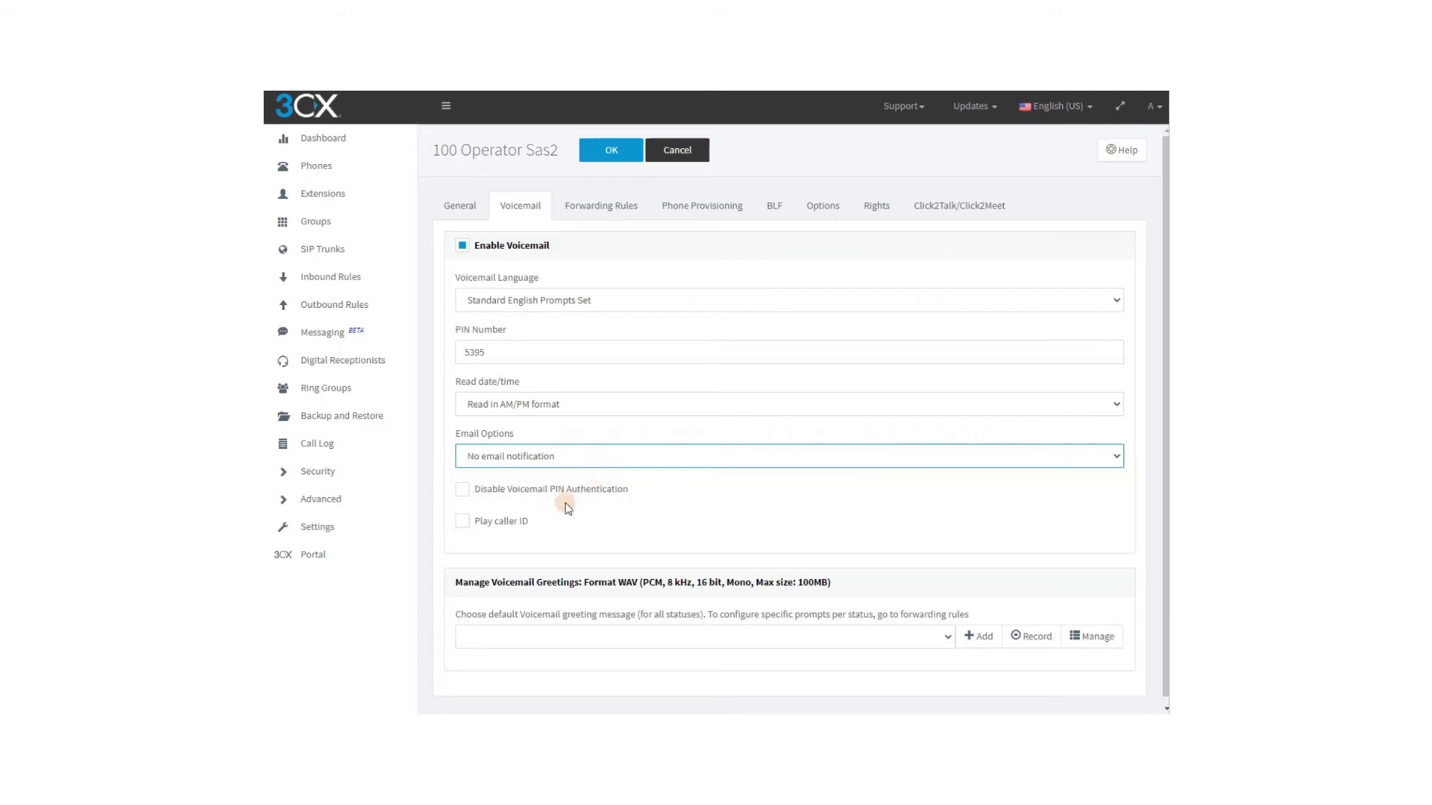
Switch Disable Voicemail PIN Authentication and Play caller ID on and back off.
click(462, 494)
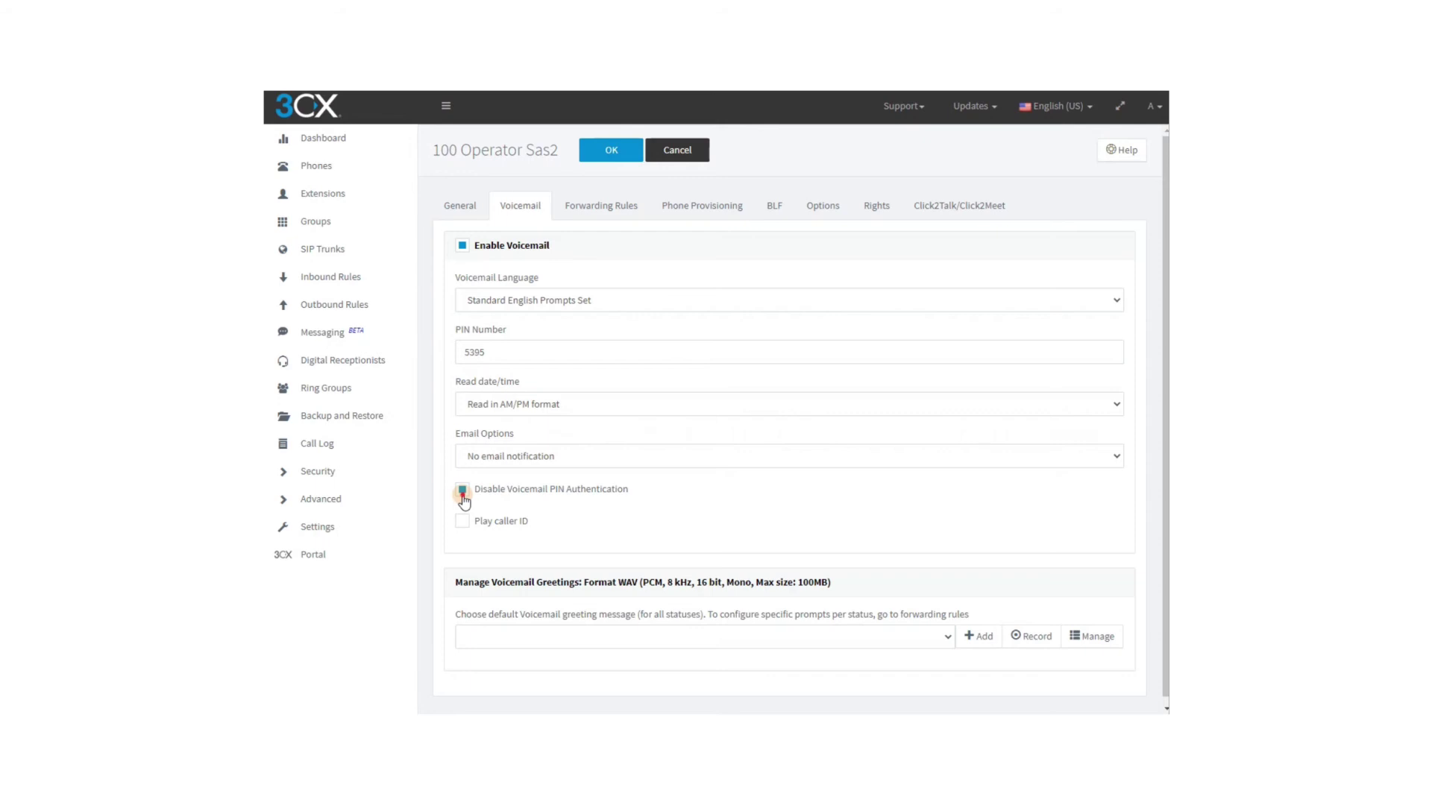
click(462, 490)
click(463, 521)
click(463, 522)
Record a new voicemail greeting named sampleName.wav through an extension, answering the incoming recording call.
click(1030, 640)
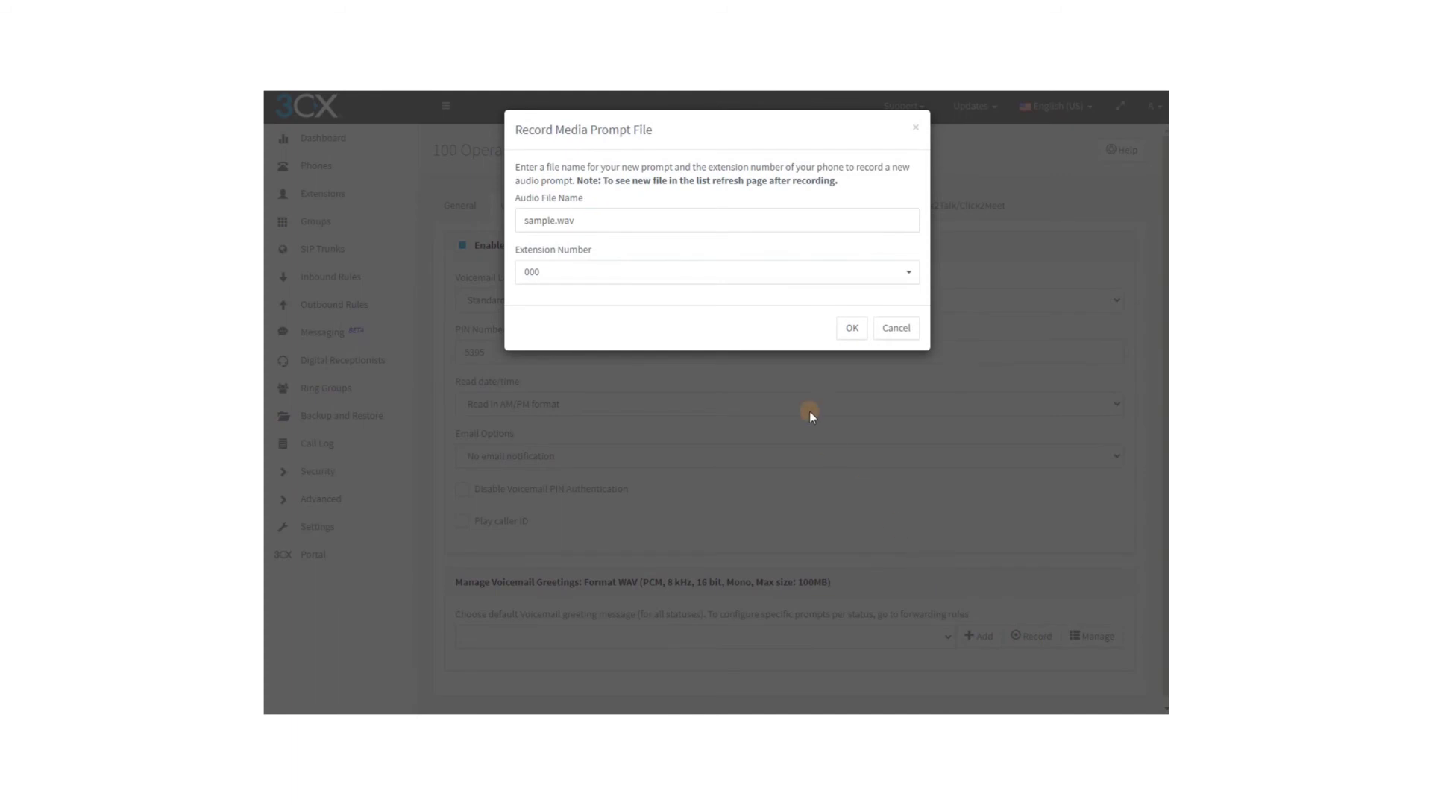
click(555, 221)
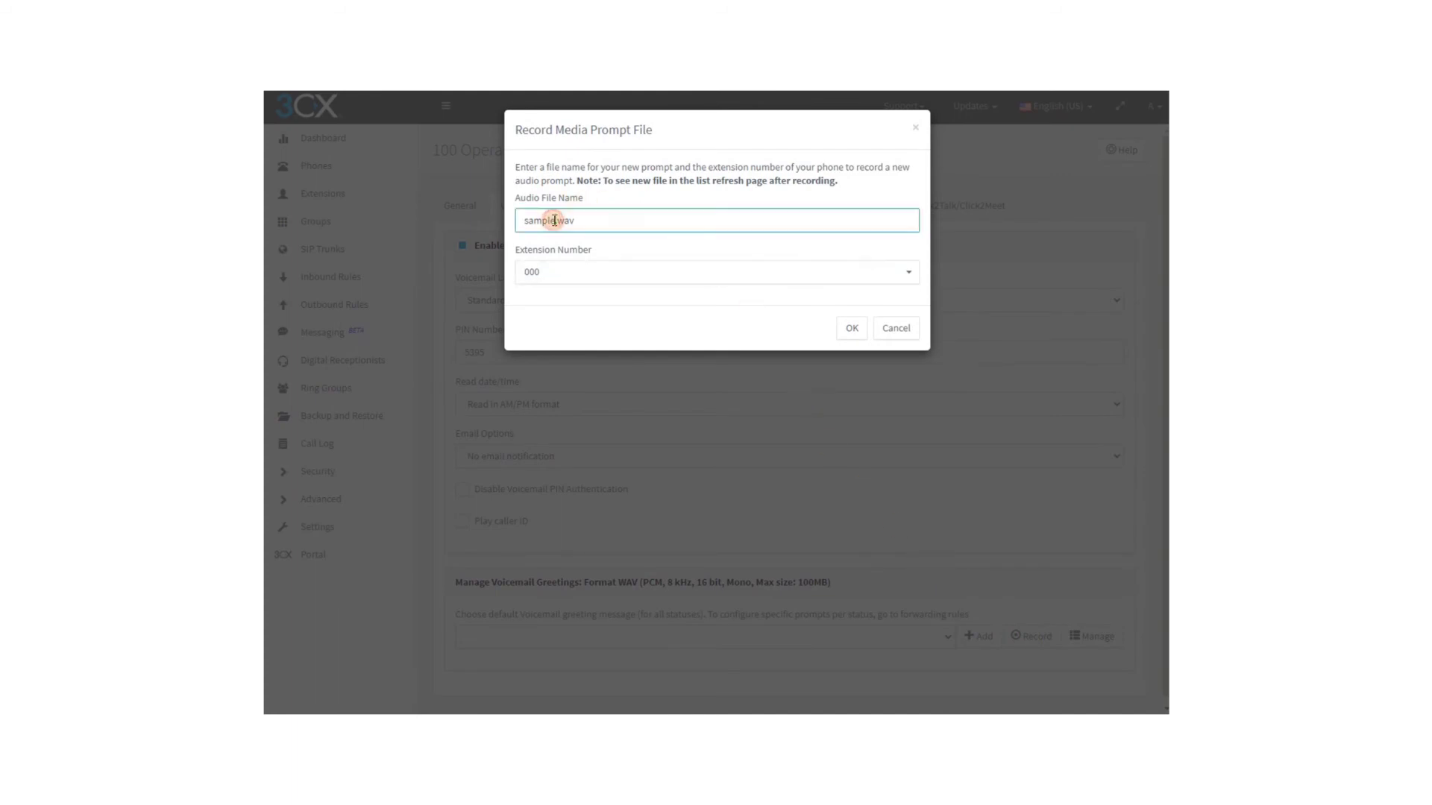
text(Name)
click(584, 270)
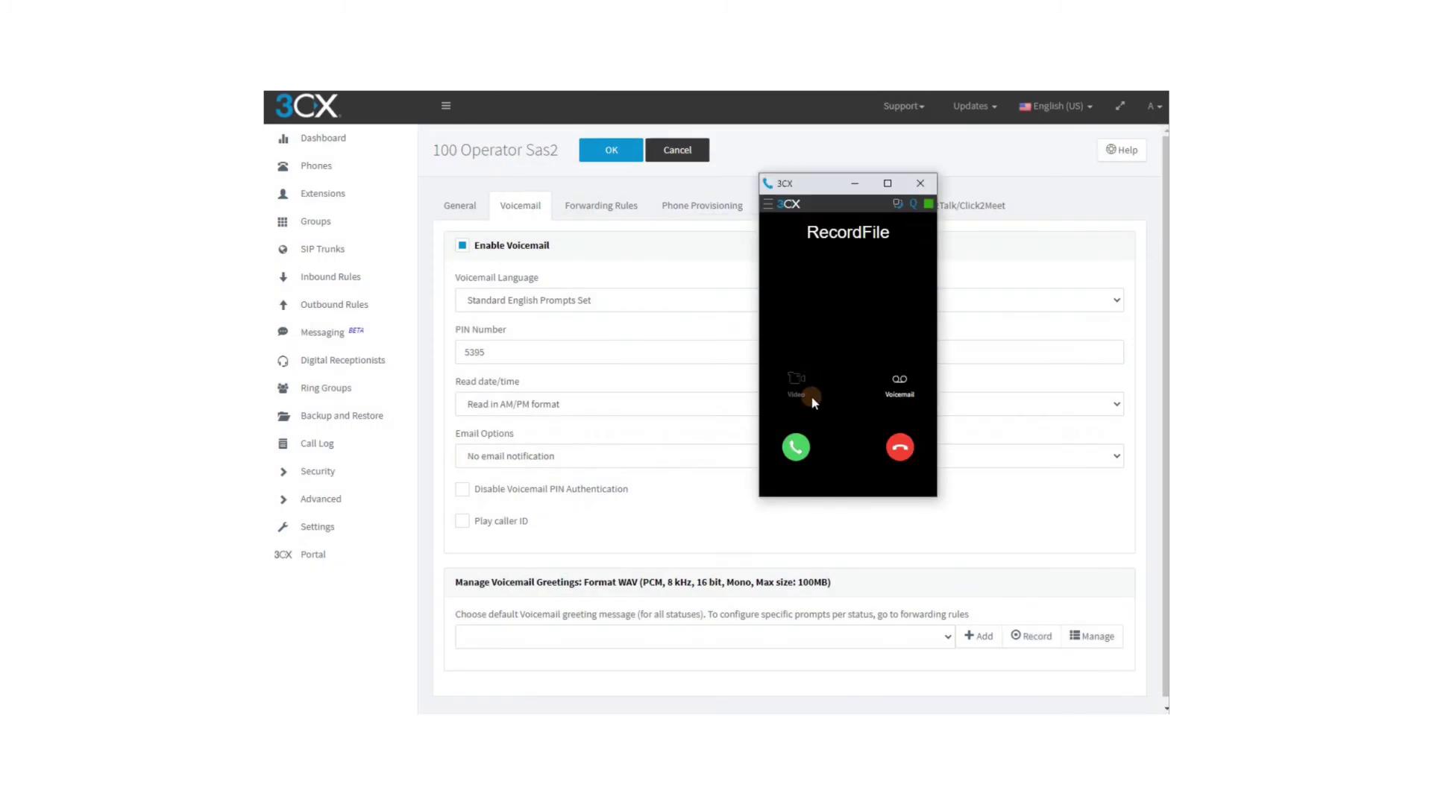
click(796, 448)
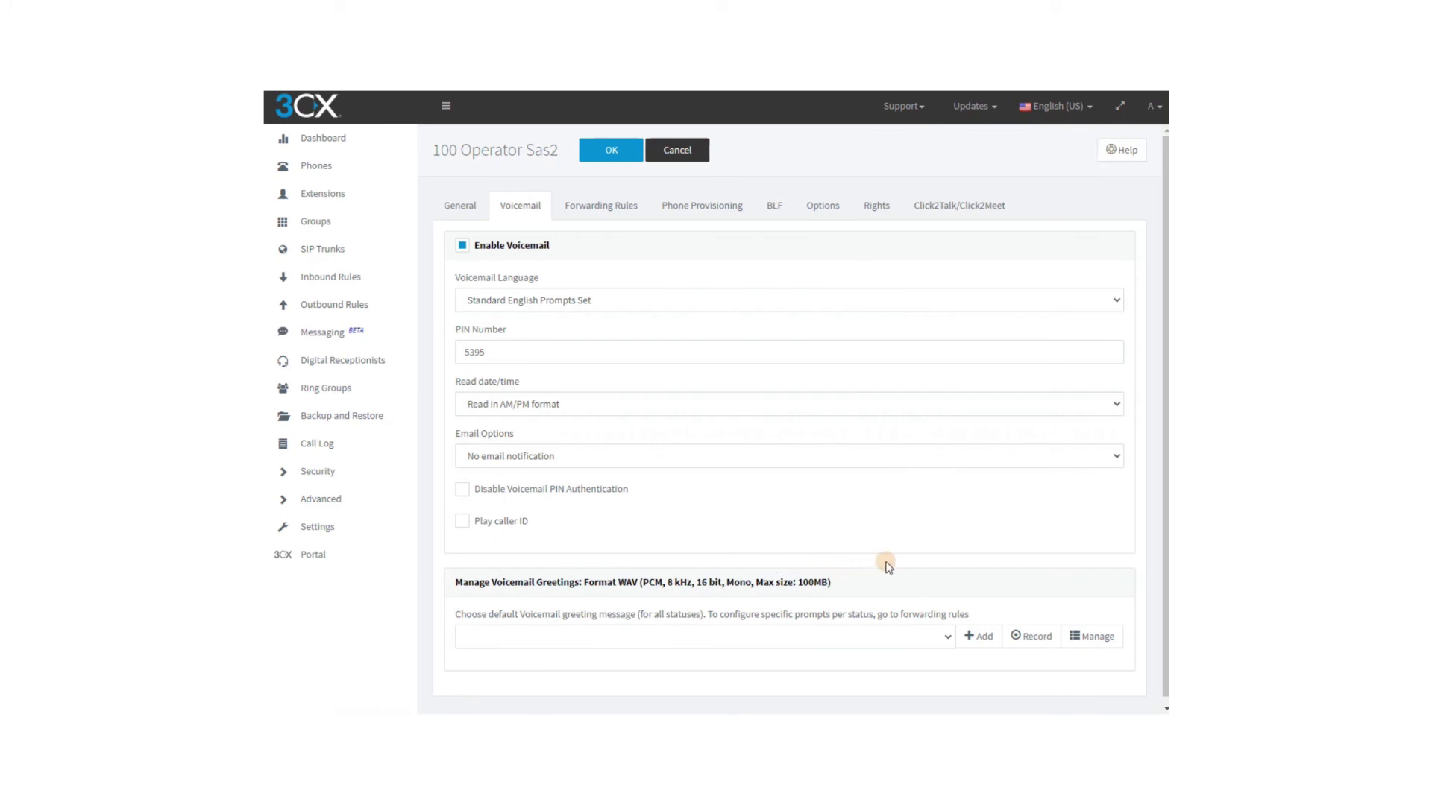
Choose sampleName.wav as the default voicemail greeting for extension 100.
click(948, 639)
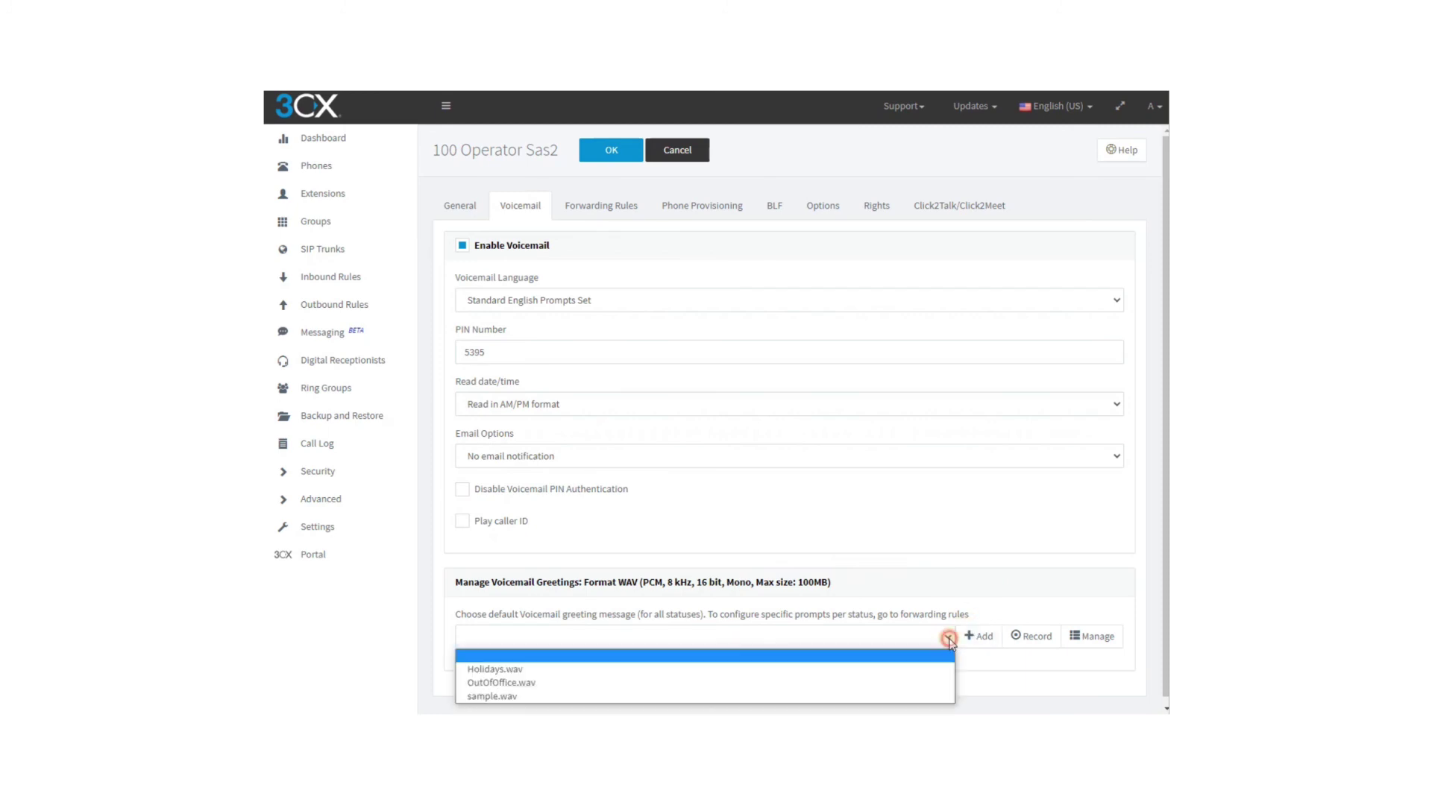
scroll(543, 675, down, 1)
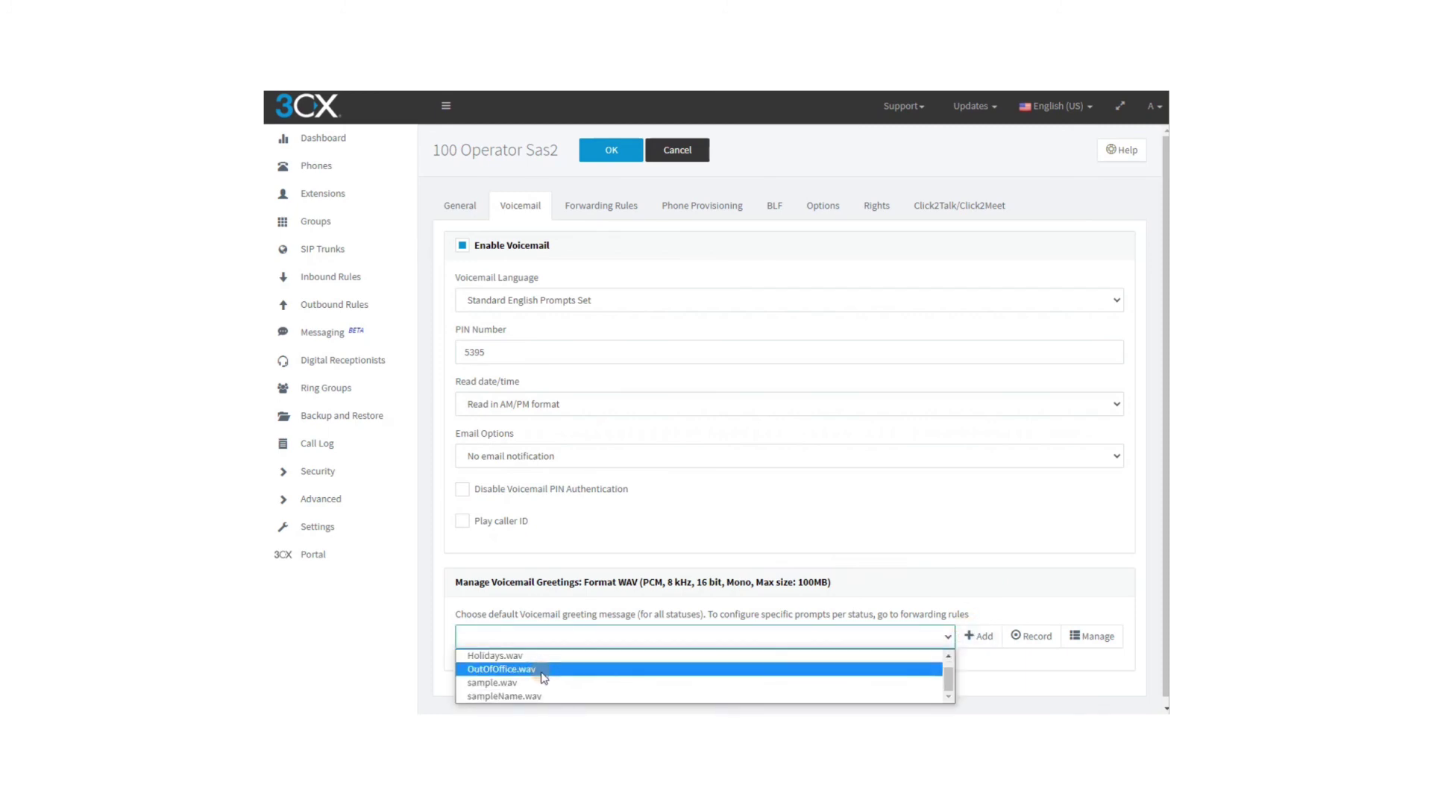
click(524, 696)
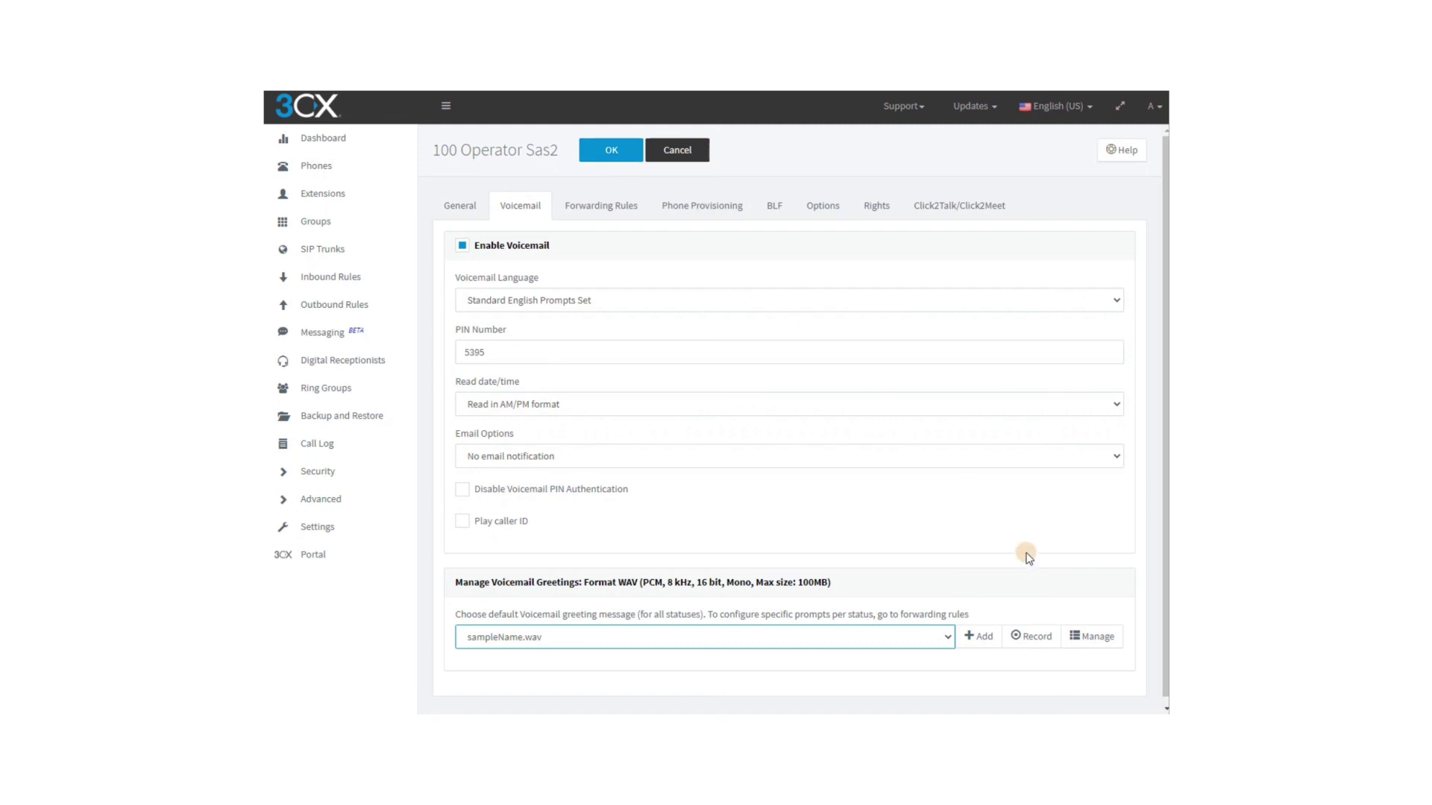
Set extension 100's default voicemail greeting to Holidays.wav and save the extension.
click(946, 640)
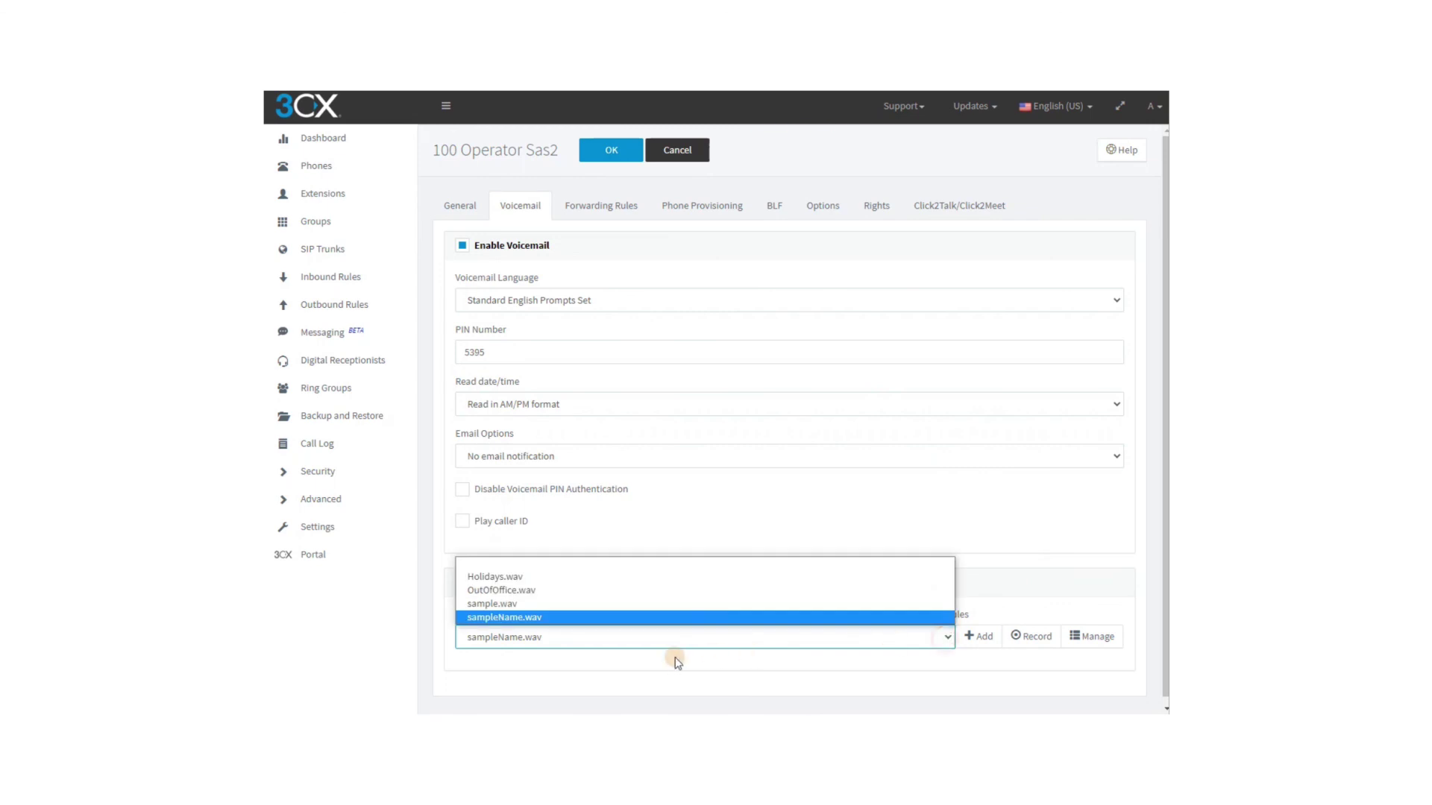
click(517, 591)
click(524, 636)
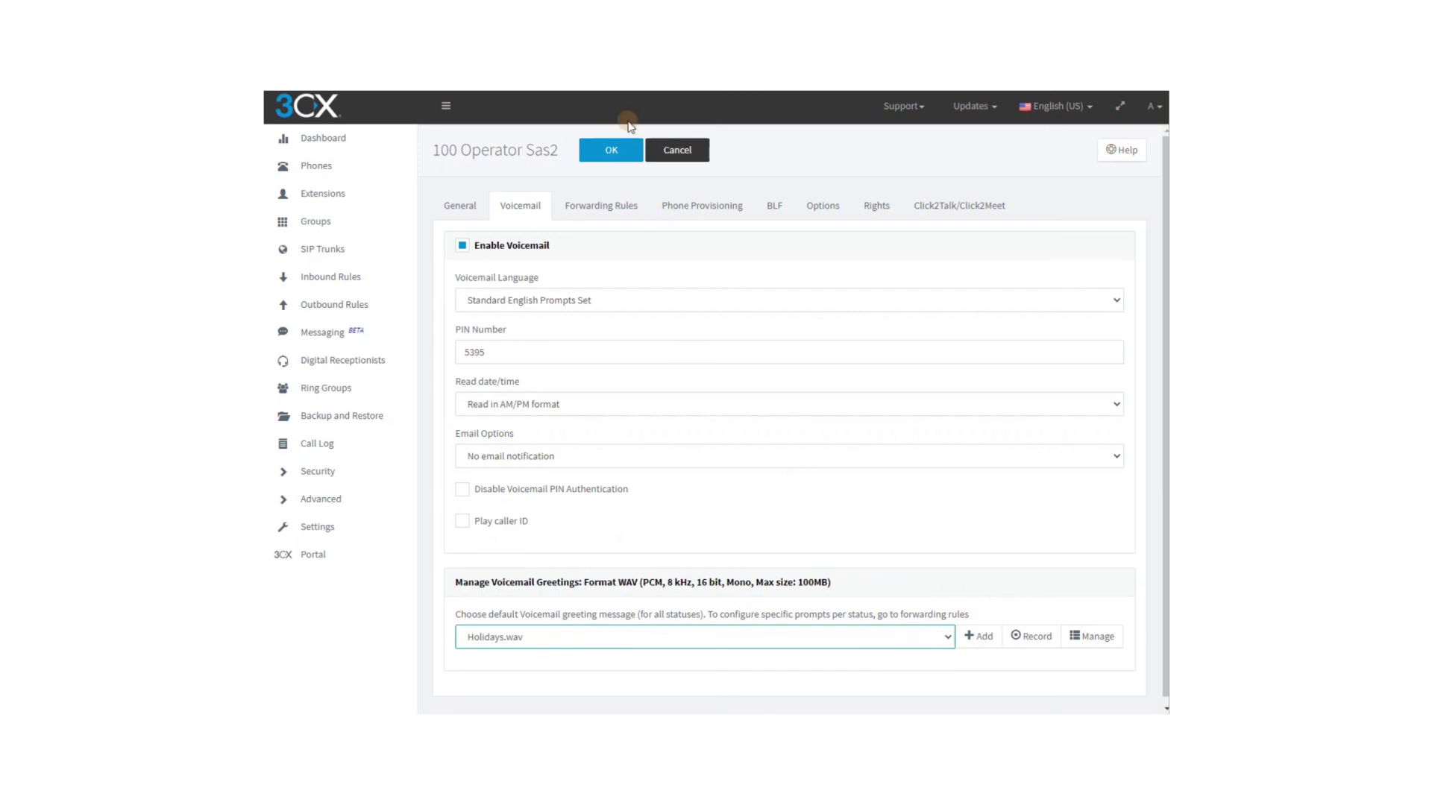
click(598, 153)
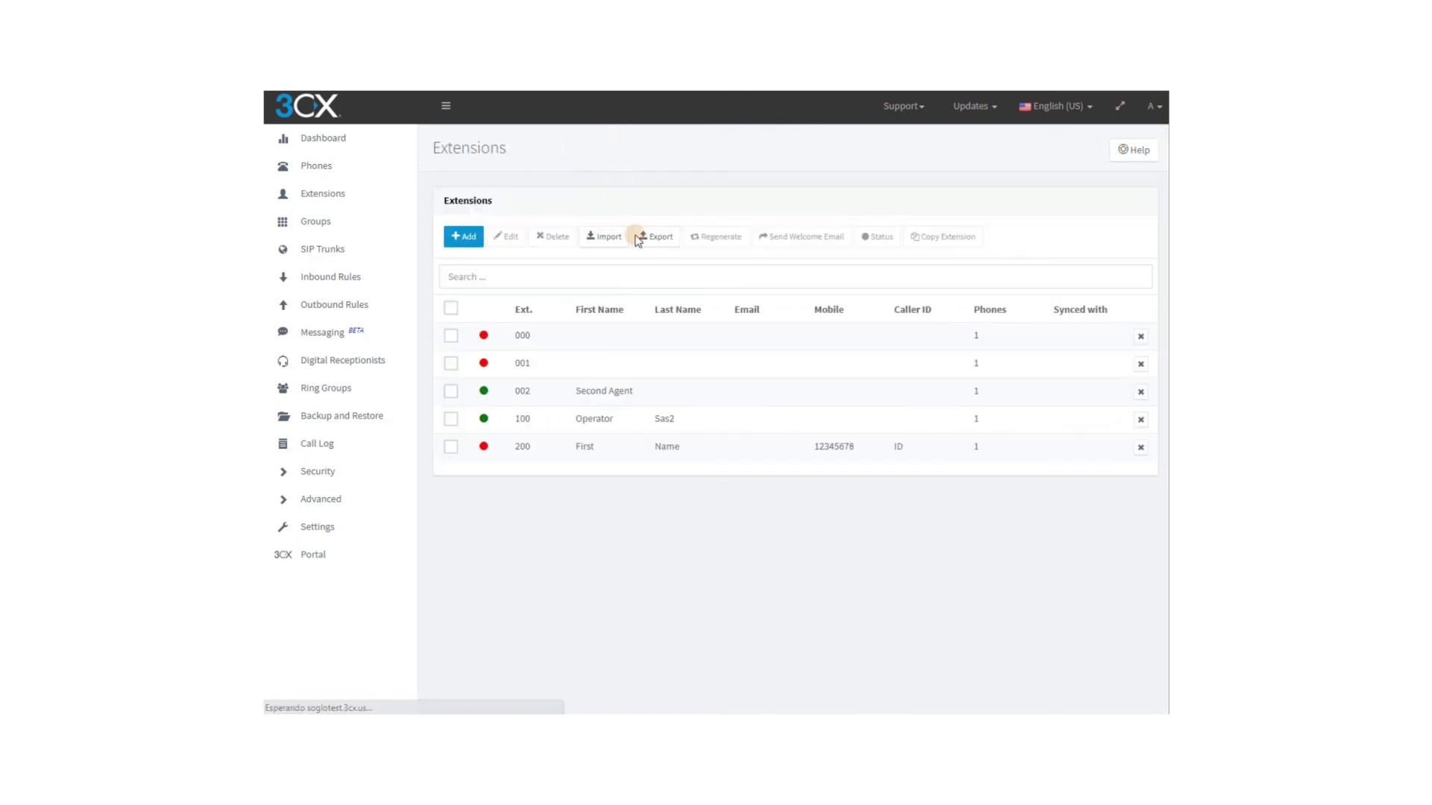
Open extension 002's voicemail settings and check which default greeting files are available.
double_click(601, 394)
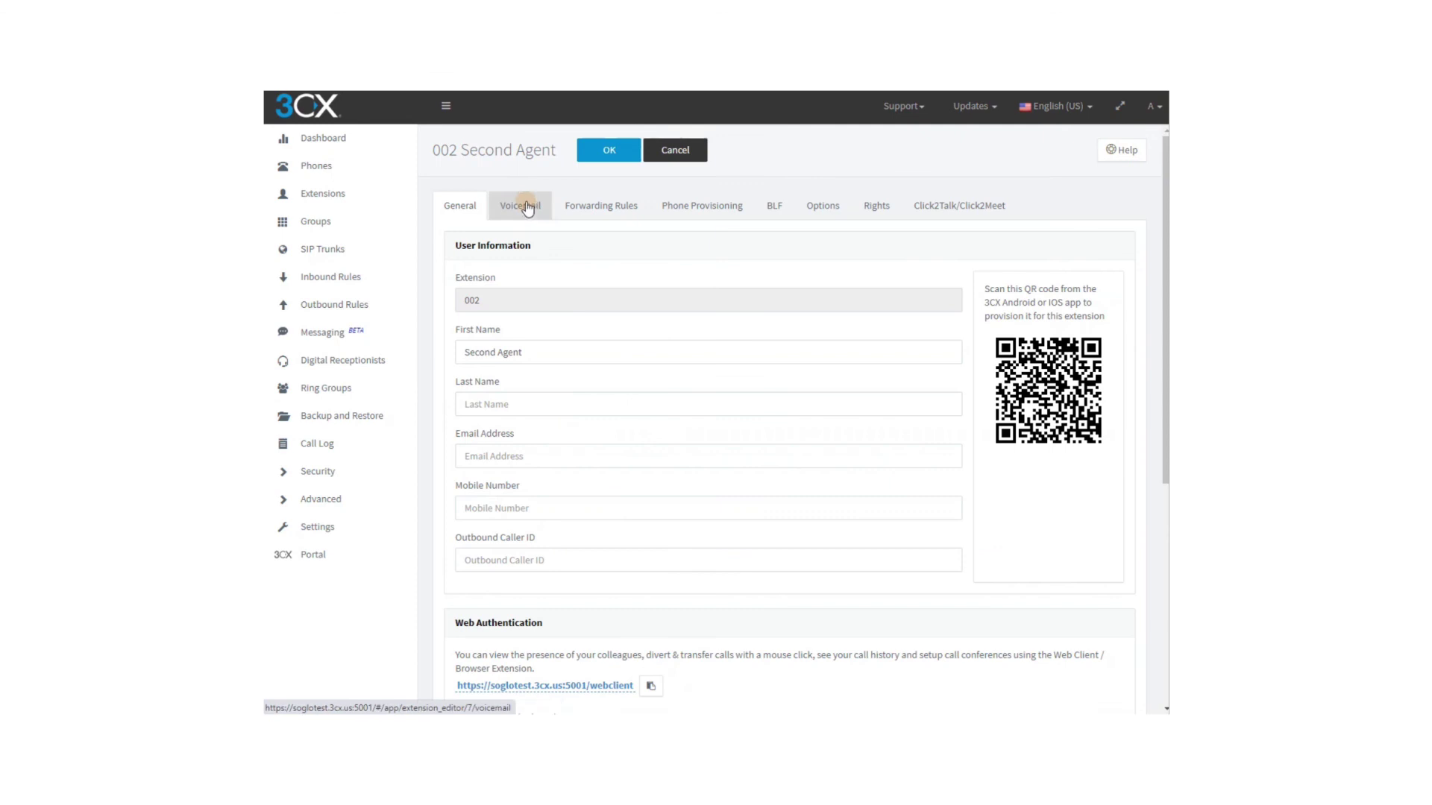
click(519, 199)
click(568, 636)
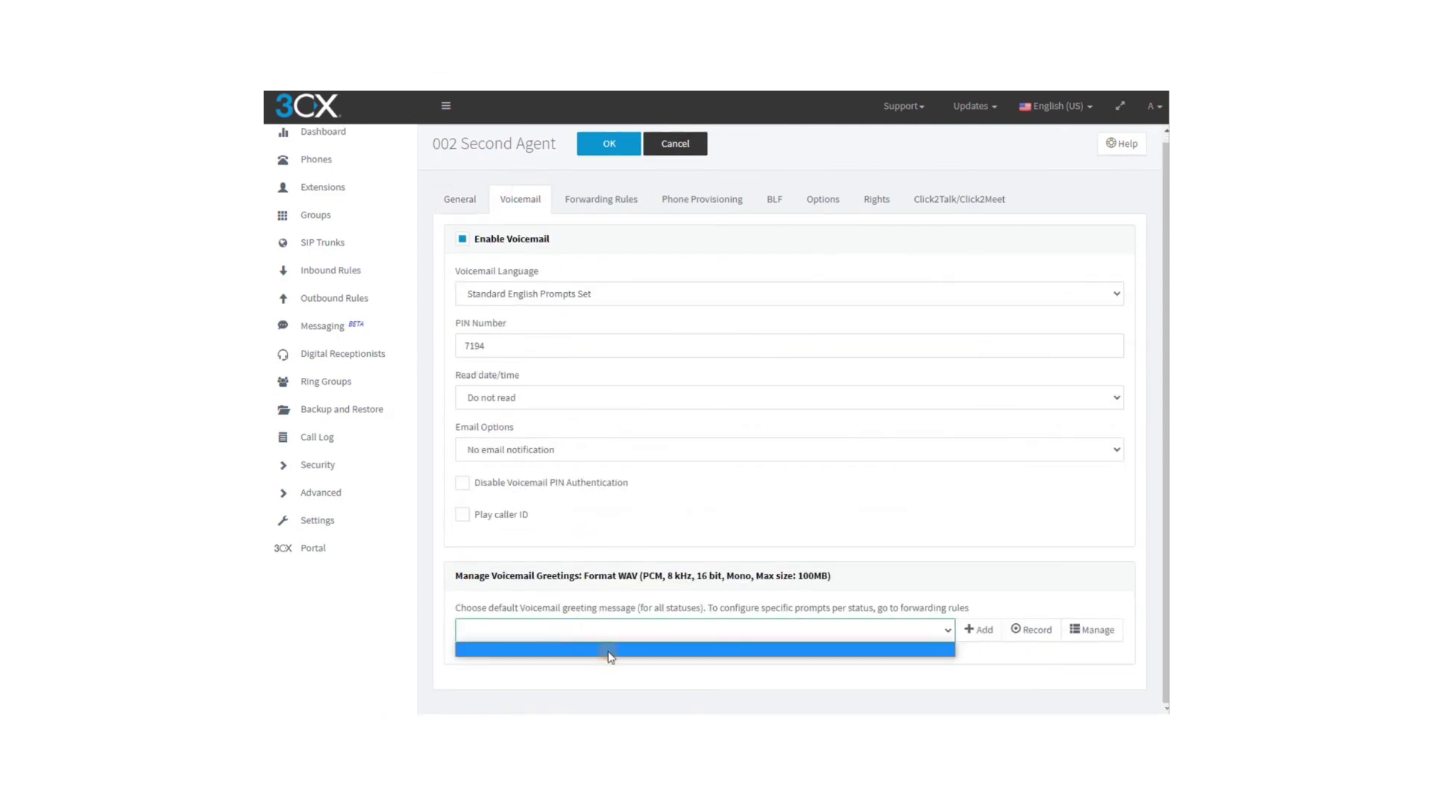
click(620, 643)
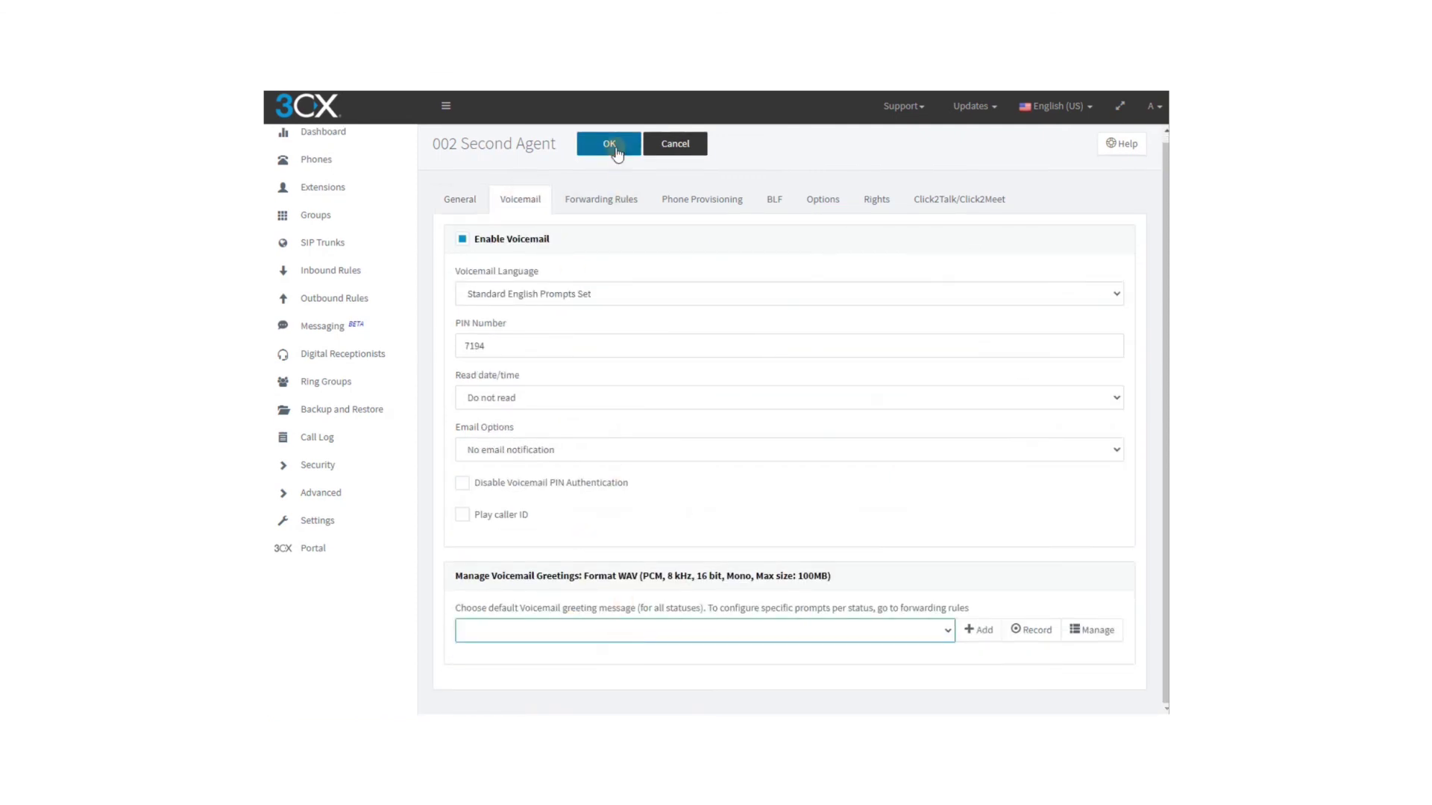